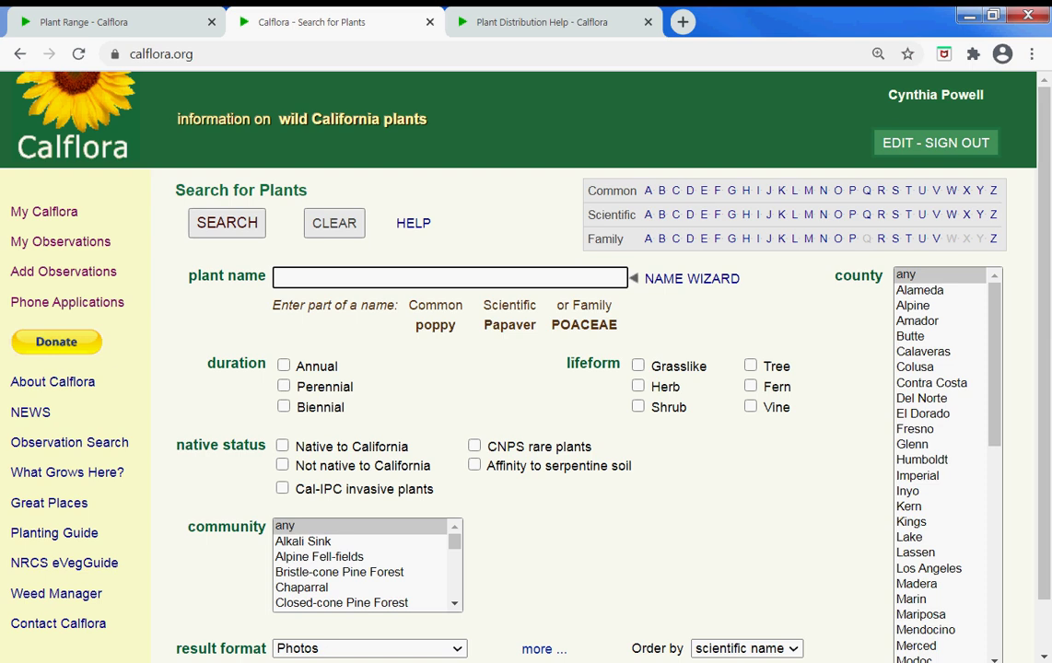
Open the plant name lookup helper on the Scientific Name tab.
left_click(295, 58)
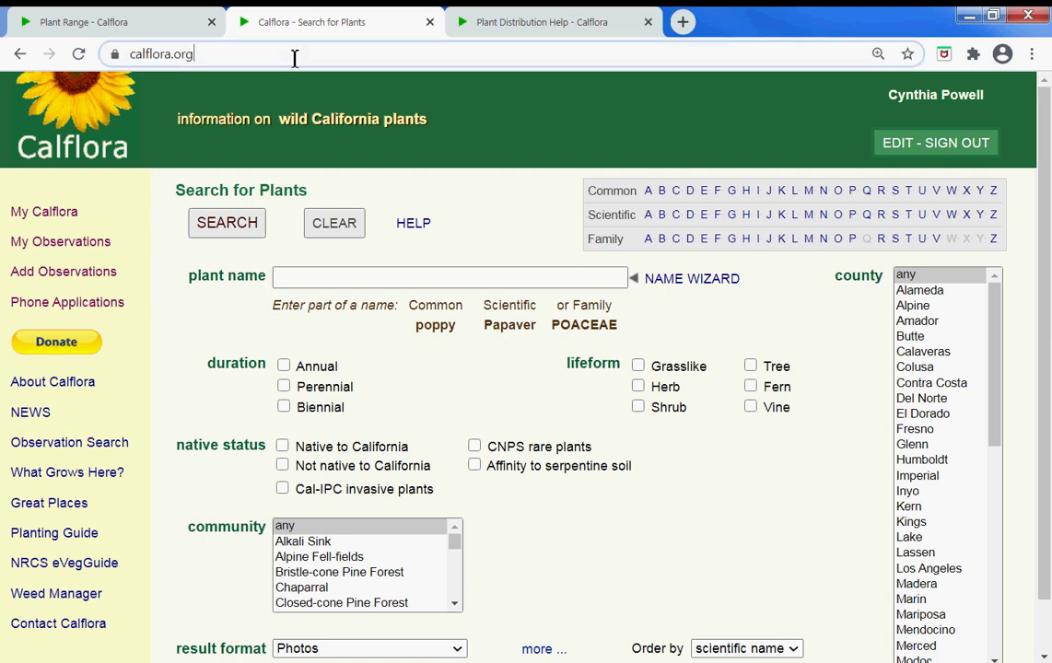
key("ctrl+a")
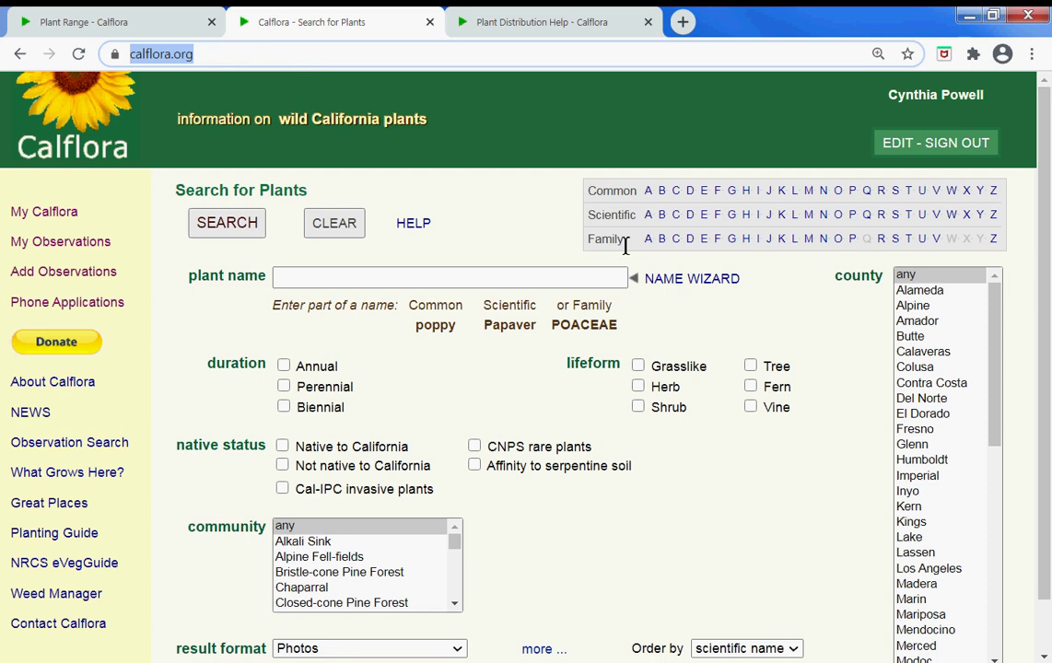
left_click(689, 290)
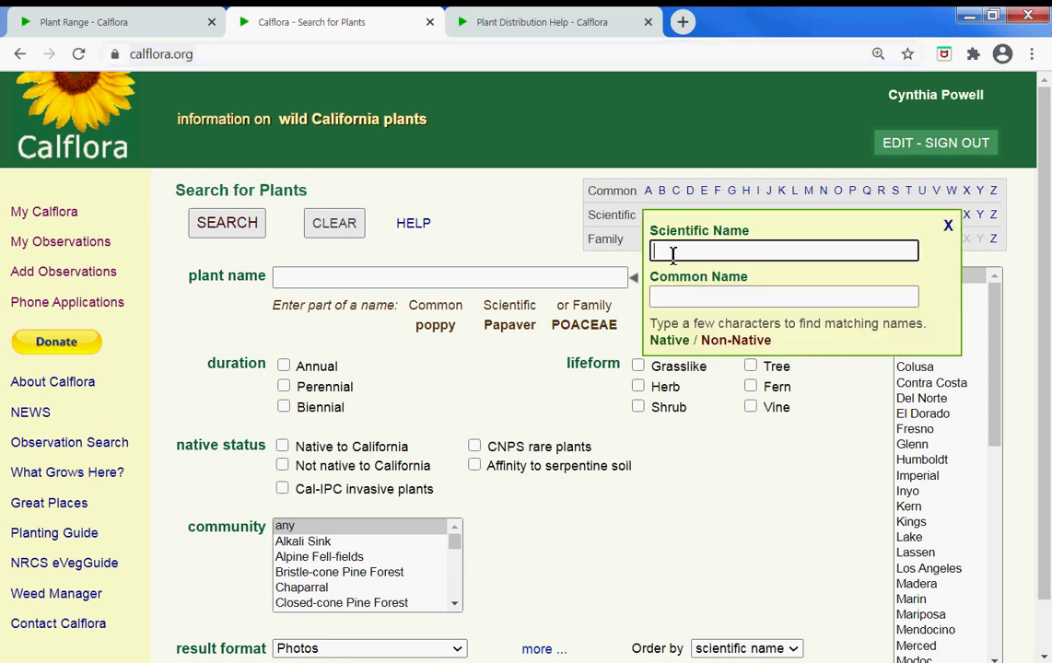
left_click(660, 301)
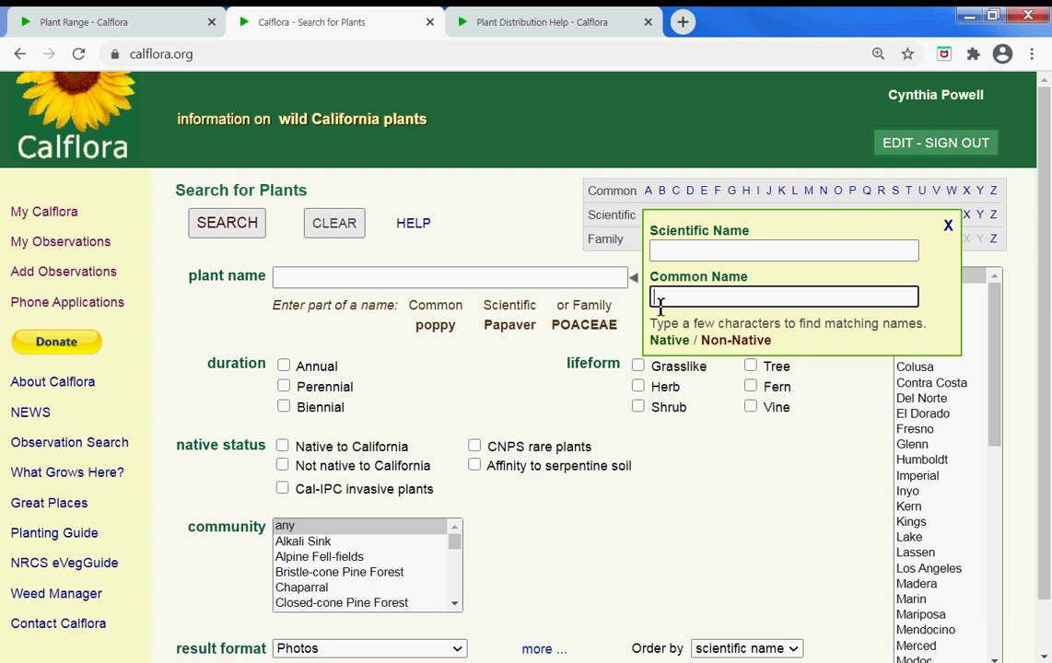
left_click(670, 259)
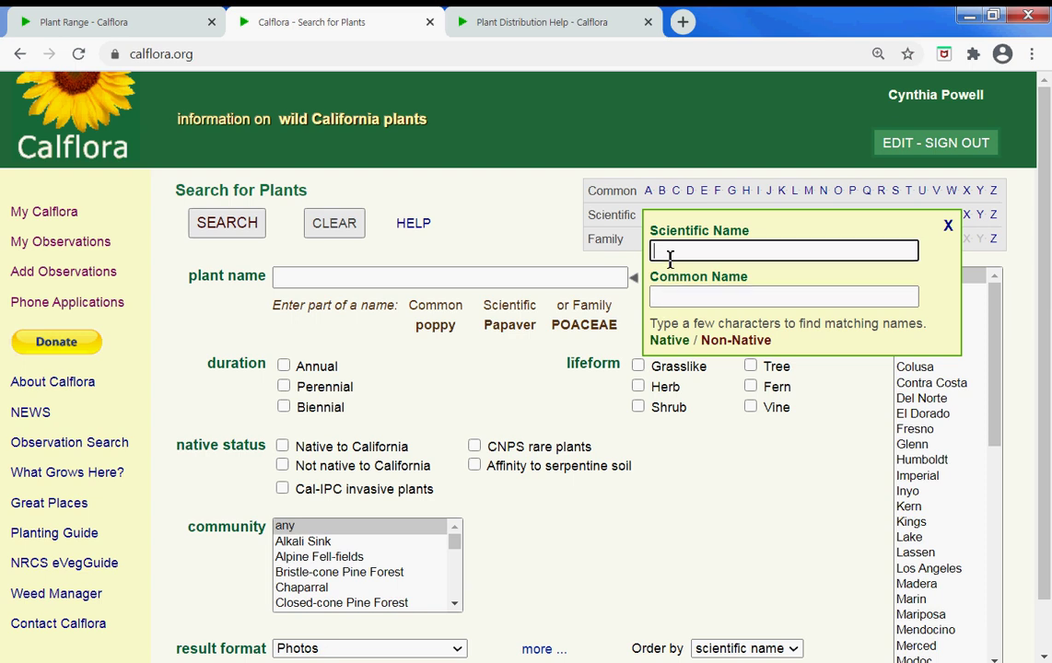
Look up 'dendrome', choose Dendromecon rigida and run the plant search.
type("dendro")
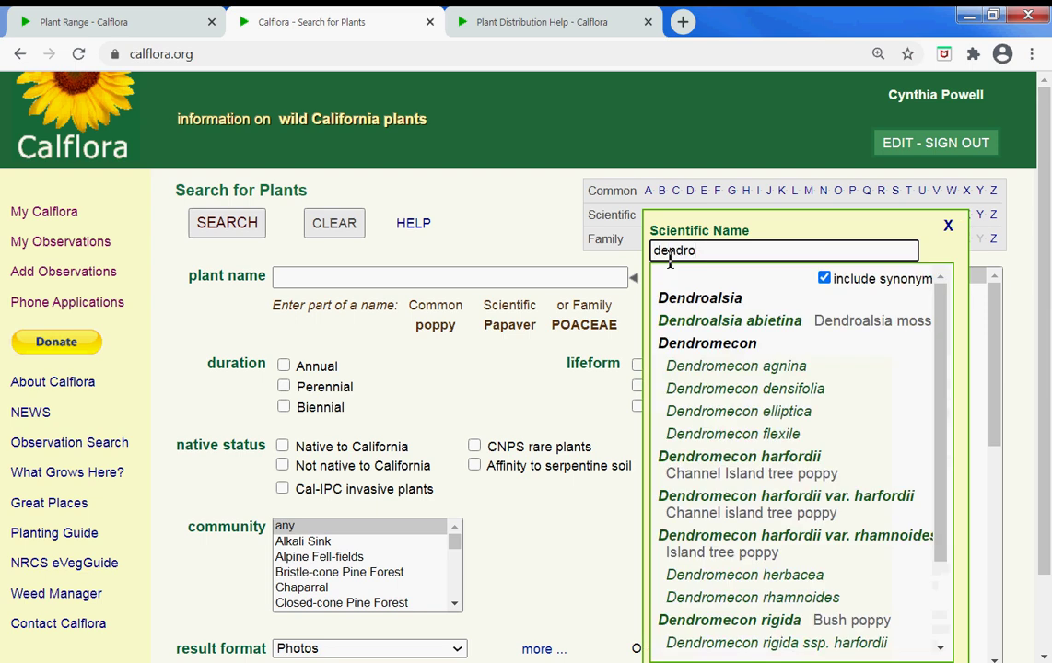
type("me")
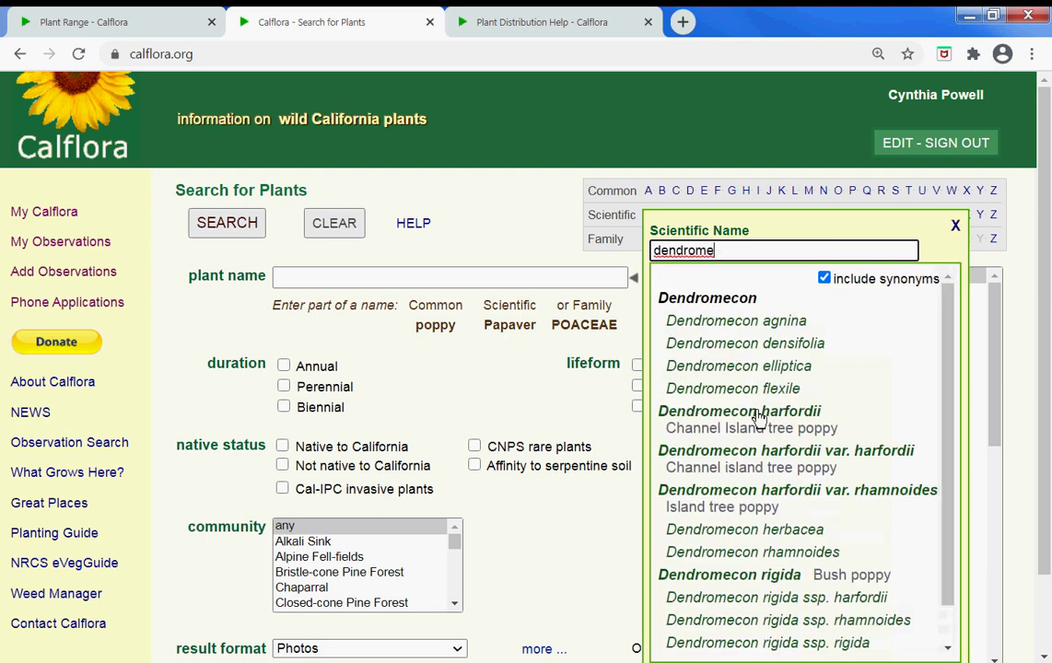
left_click(732, 580)
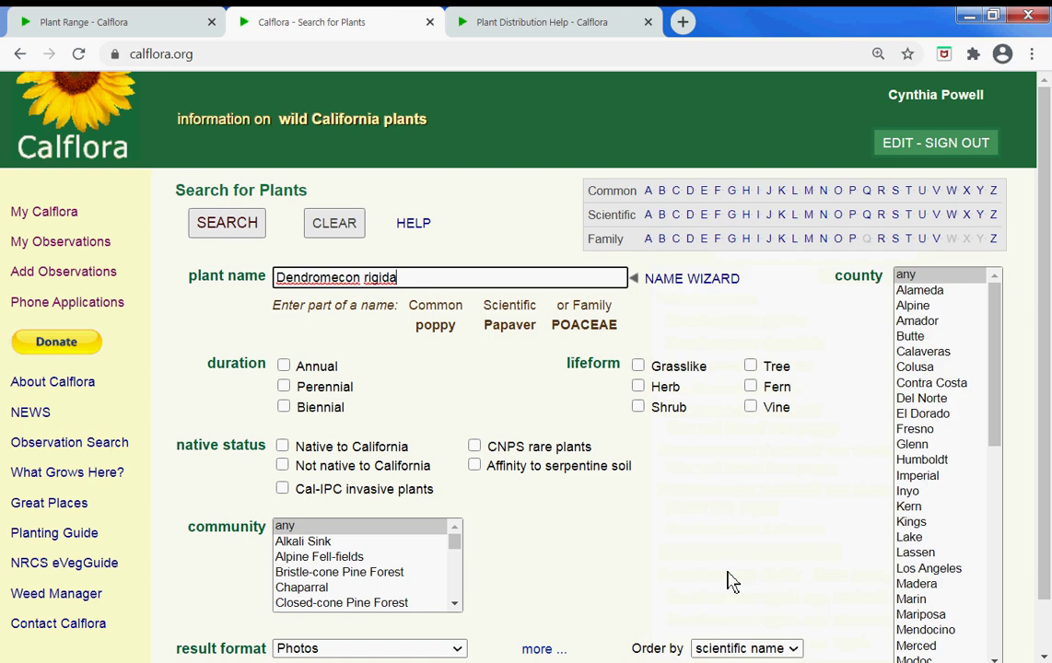
left_click(227, 235)
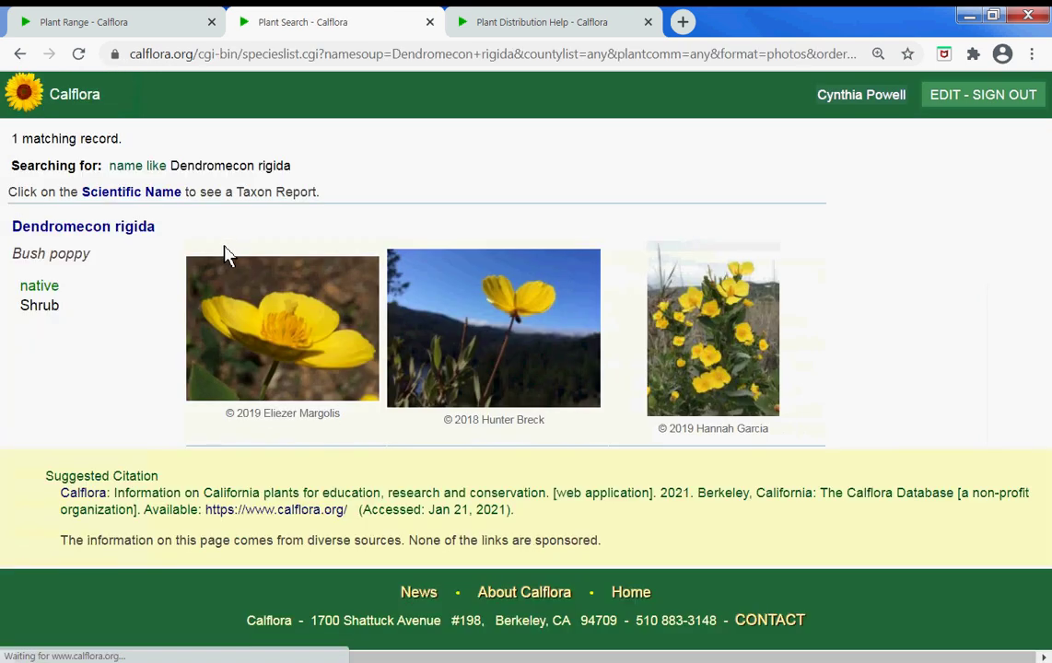
Open the Dendromecon rigida (Bush poppy) Taxon Report and browse its map and photos.
left_click(132, 237)
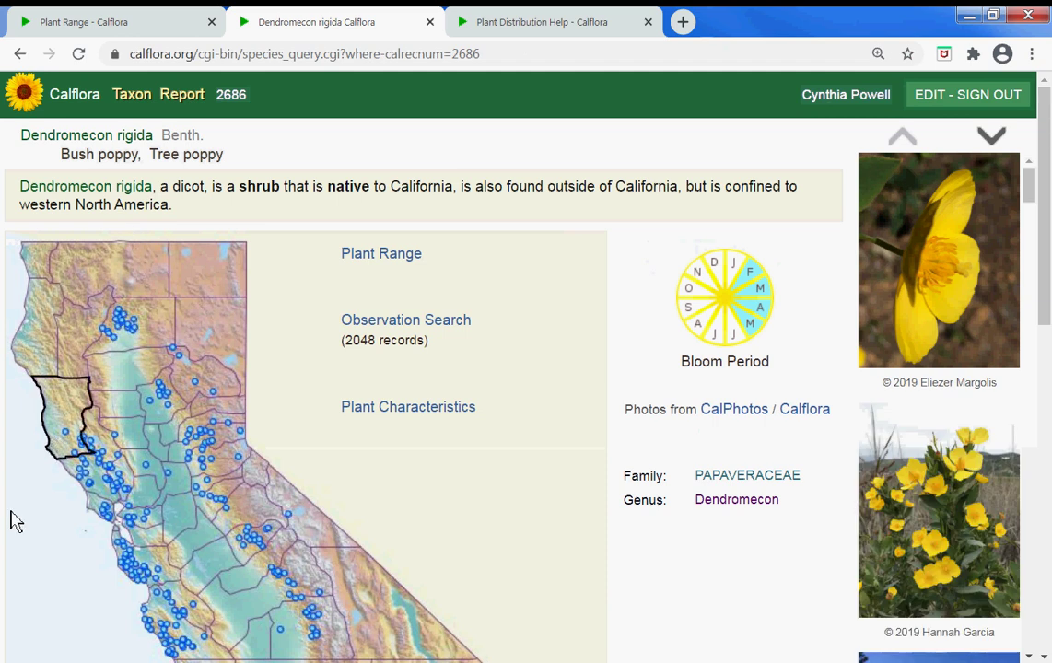
scroll(40, 524, "down", 2)
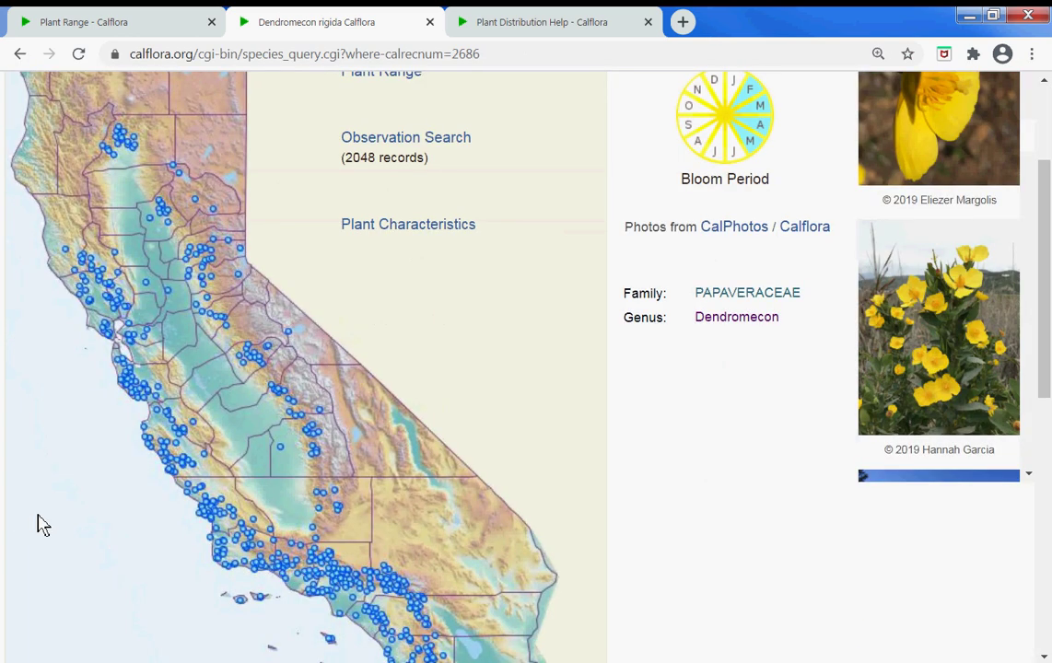
scroll(41, 524, "down", 1)
scroll(41, 525, "up", 3)
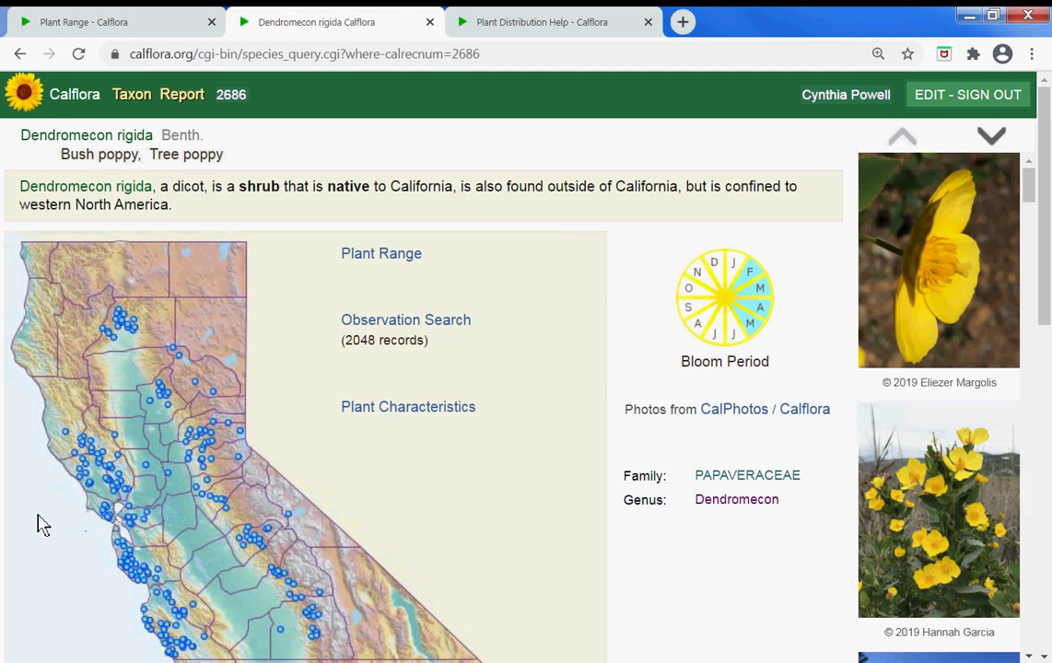
left_click_drag(1036, 199, 1036, 258)
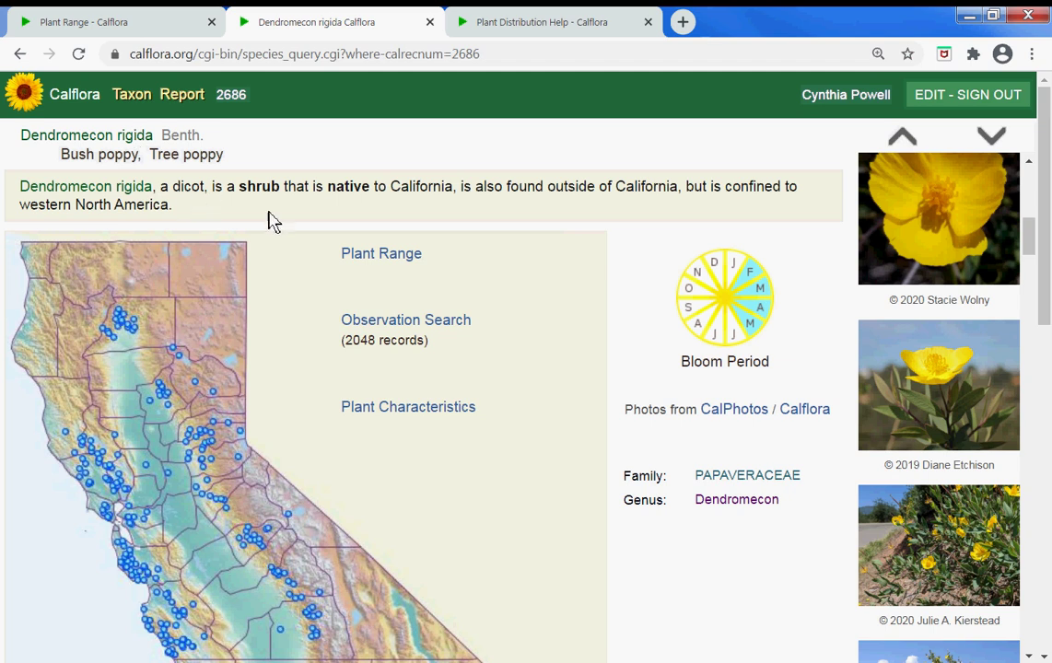
Show the Plant Range map with Climate Model range and individual observations overlaid.
left_click(372, 267)
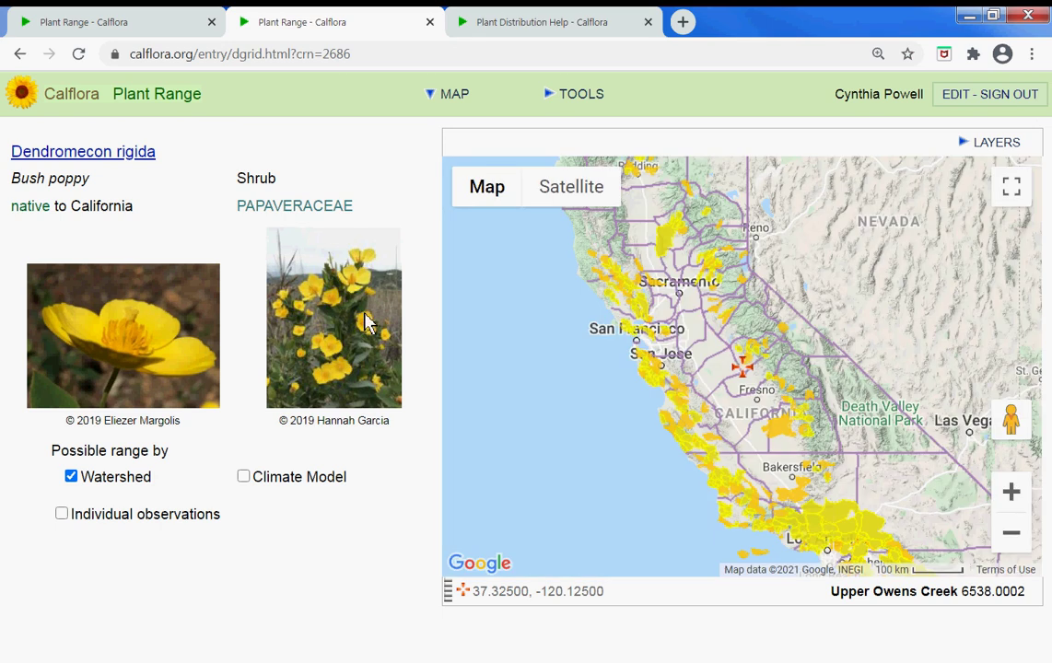
left_click(244, 477)
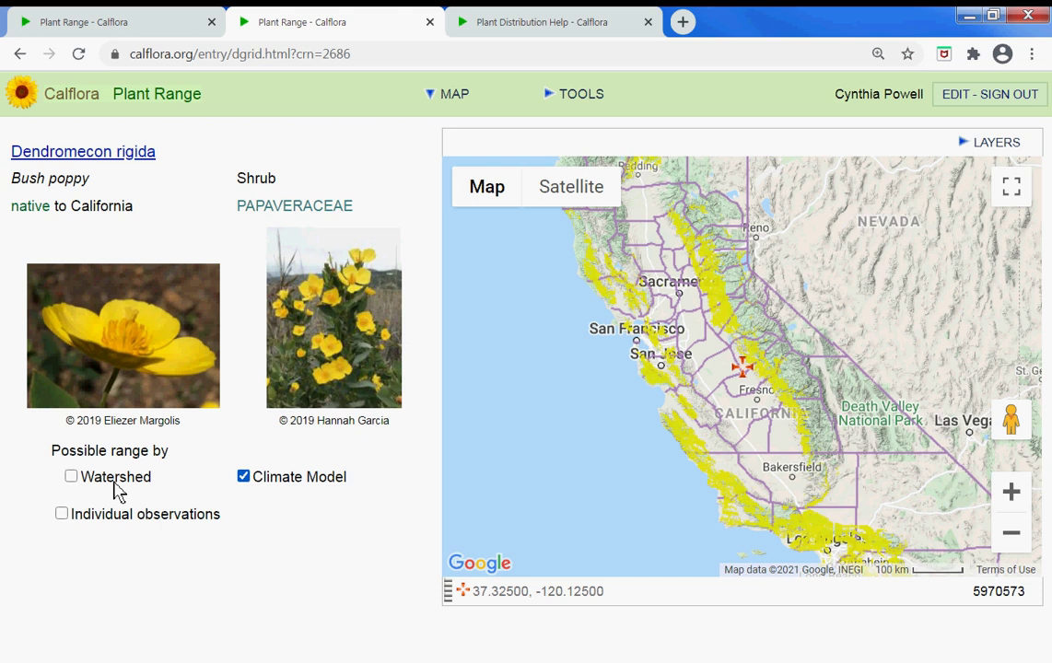
left_click(72, 478)
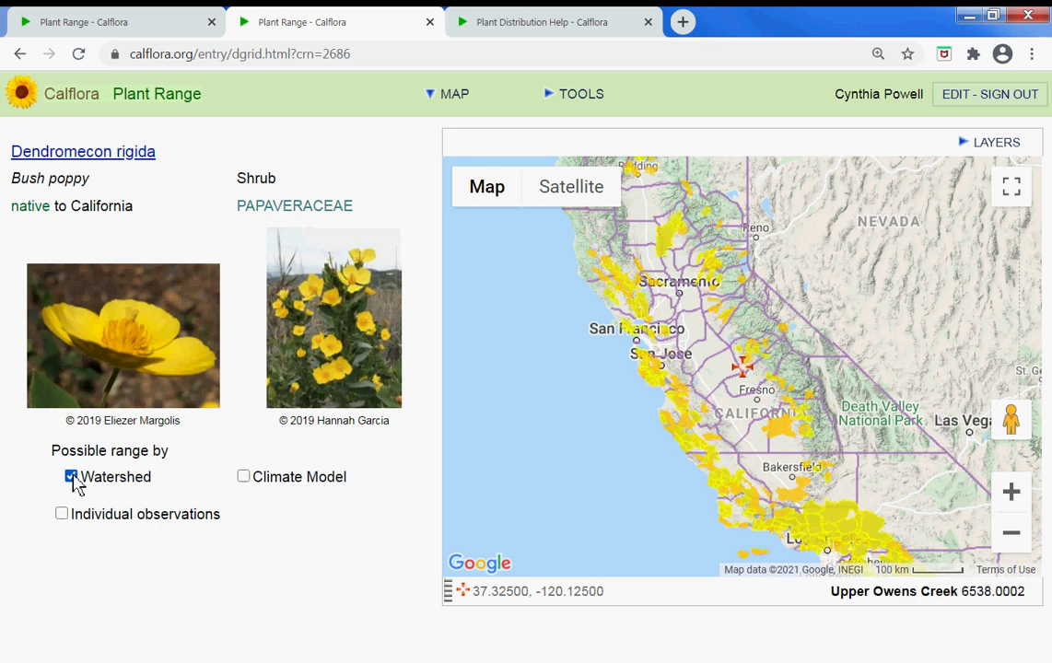
left_click(243, 478)
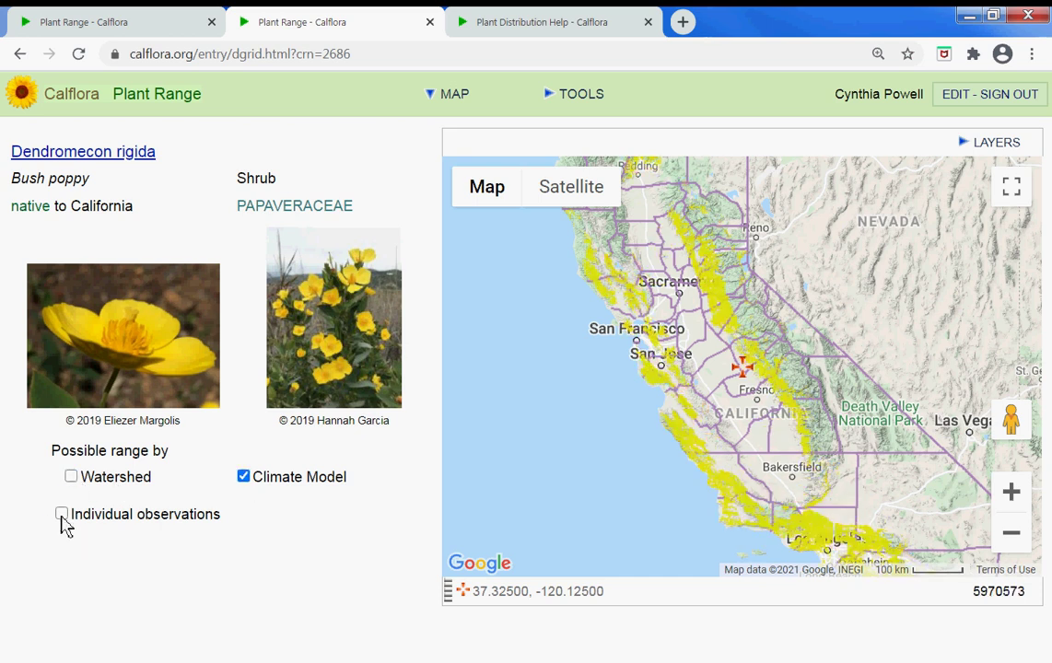
left_click(62, 515)
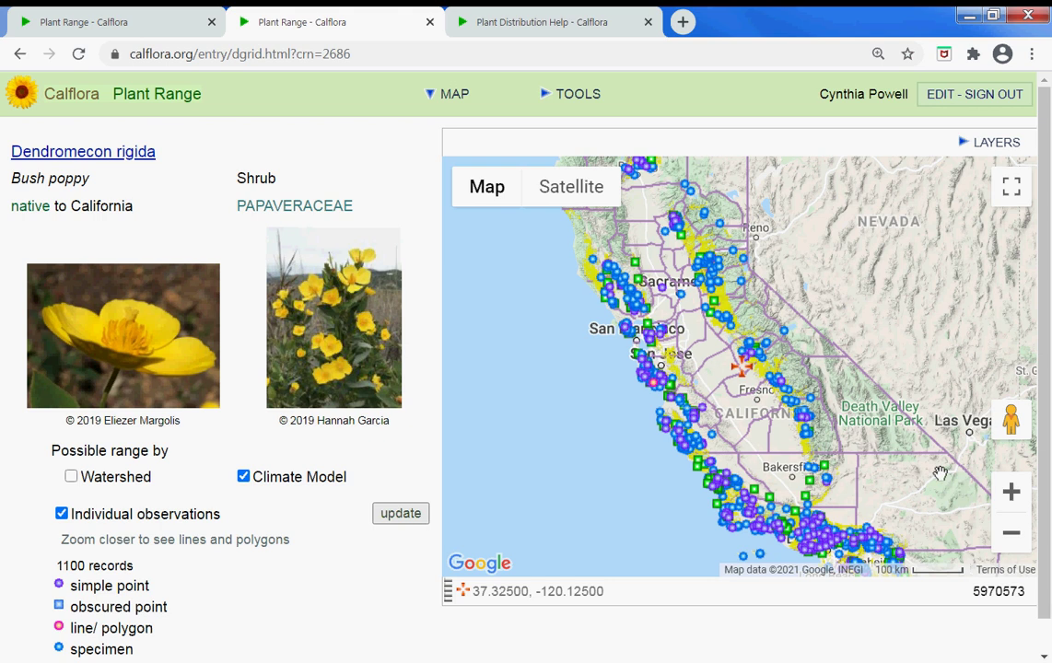
Zoom in twice and pan north to the Jackson and Sutter Creek area.
left_click(1011, 492)
left_click(1011, 491)
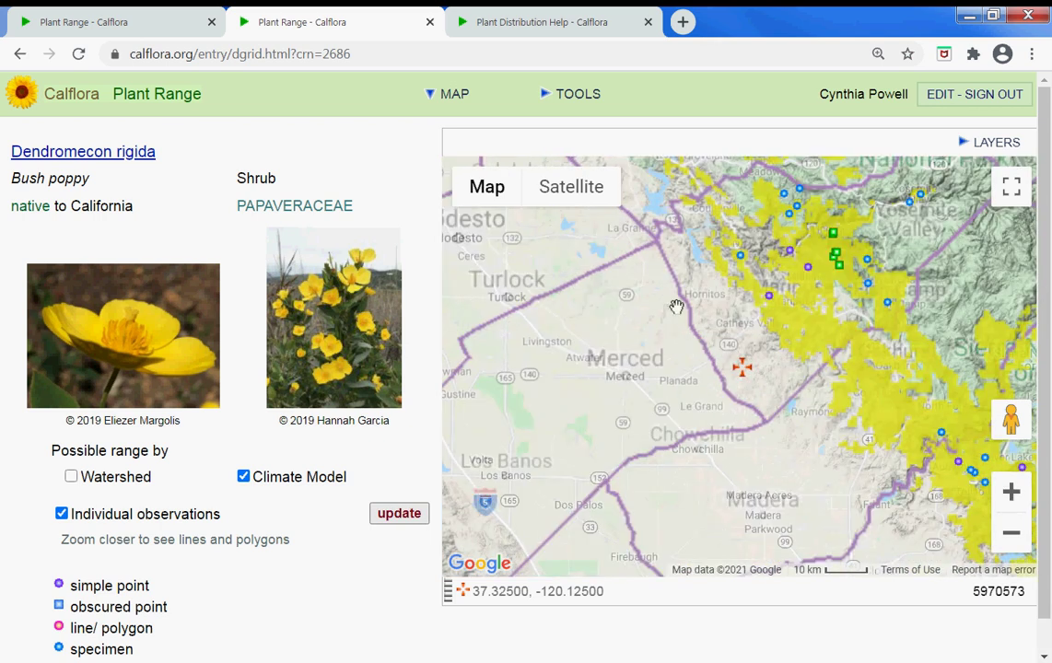
left_click_drag(698, 229, 862, 604)
left_click_drag(767, 405, 732, 491)
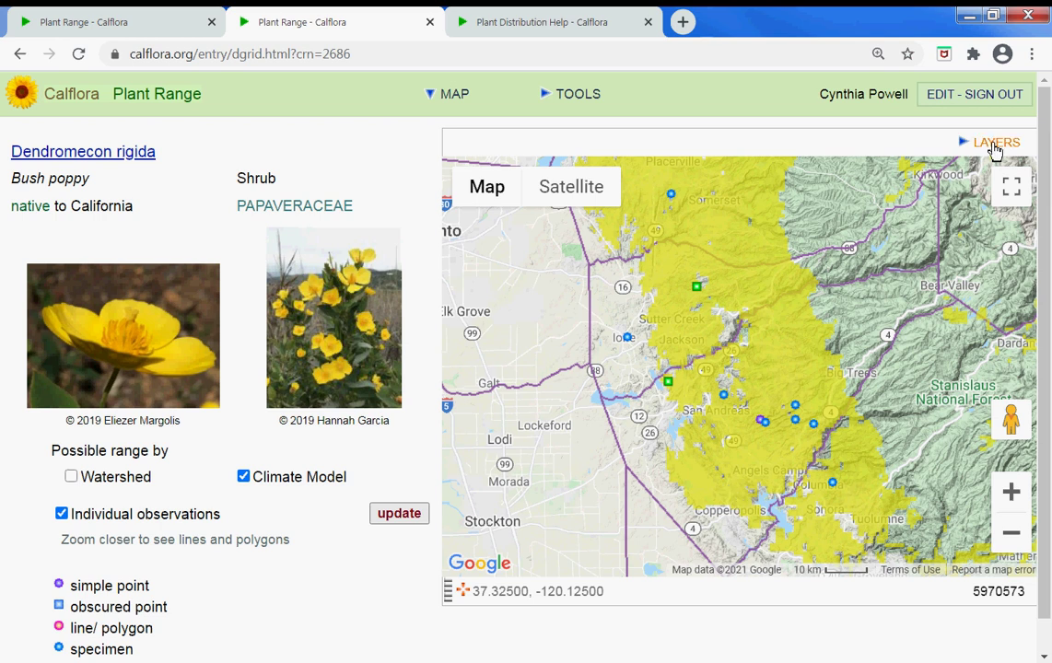
Turn off County Lines and switch the range layer to Range by Watershed.
left_click(995, 144)
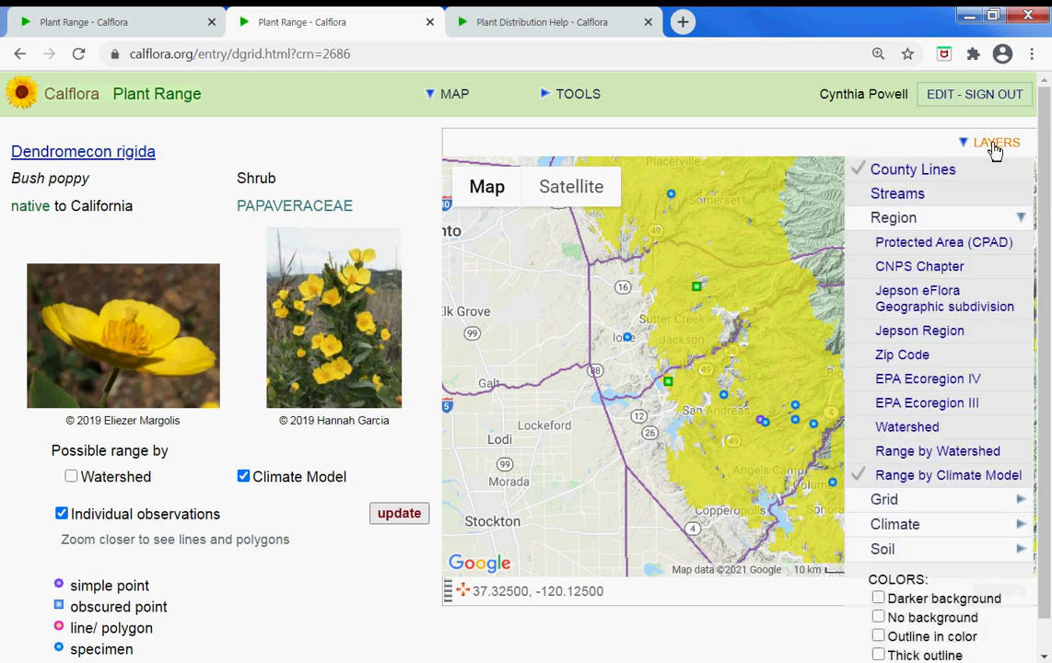
left_click(892, 175)
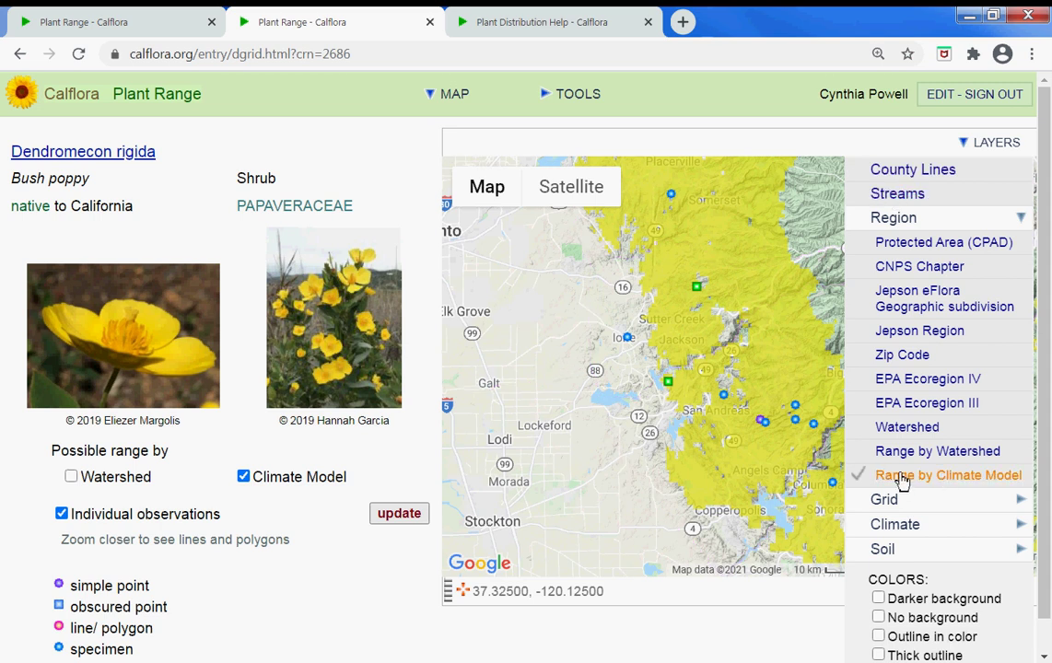
left_click(928, 388)
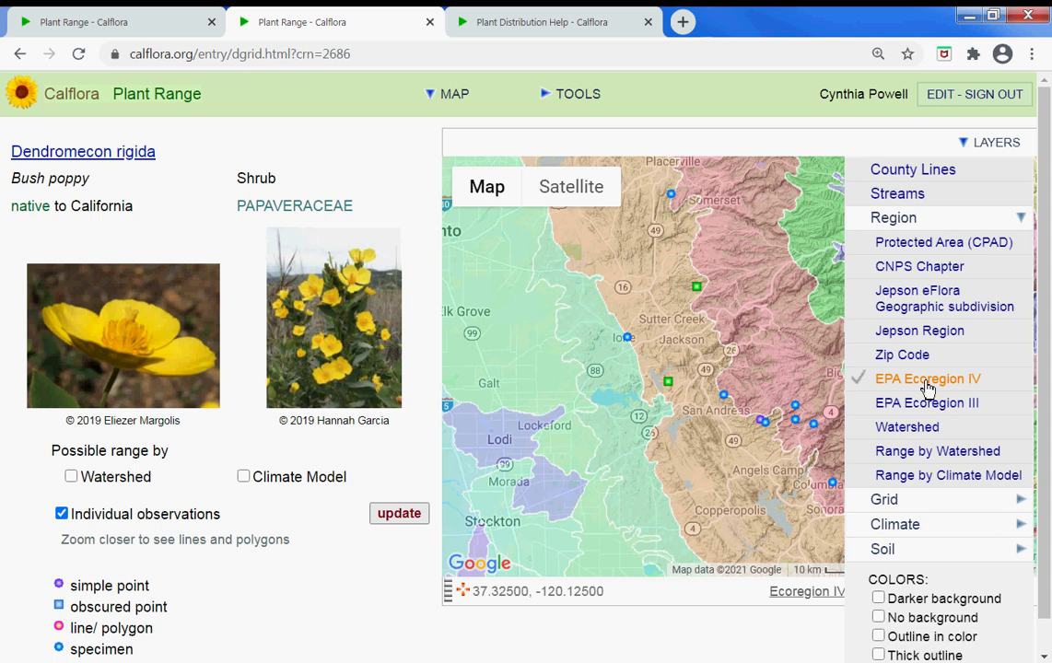
left_click(922, 477)
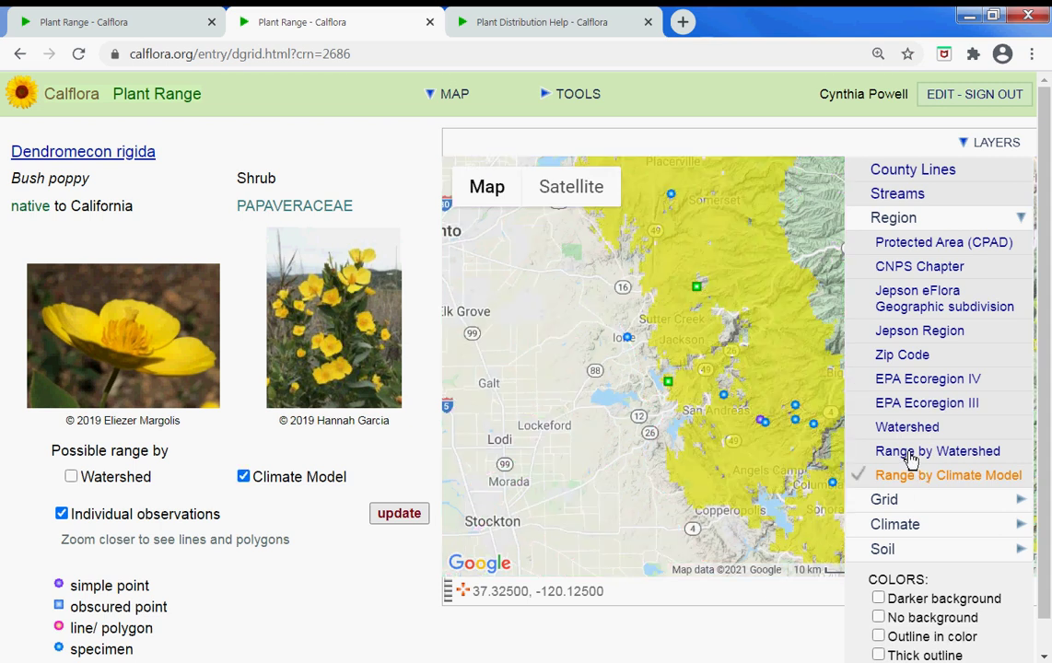
left_click(910, 454)
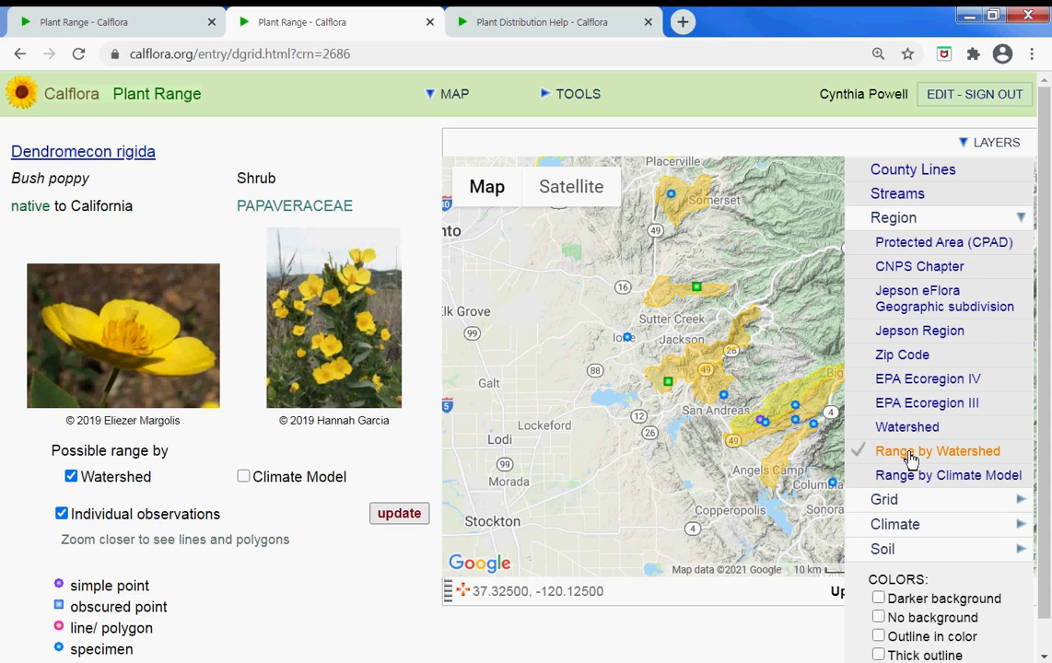
left_click(1000, 144)
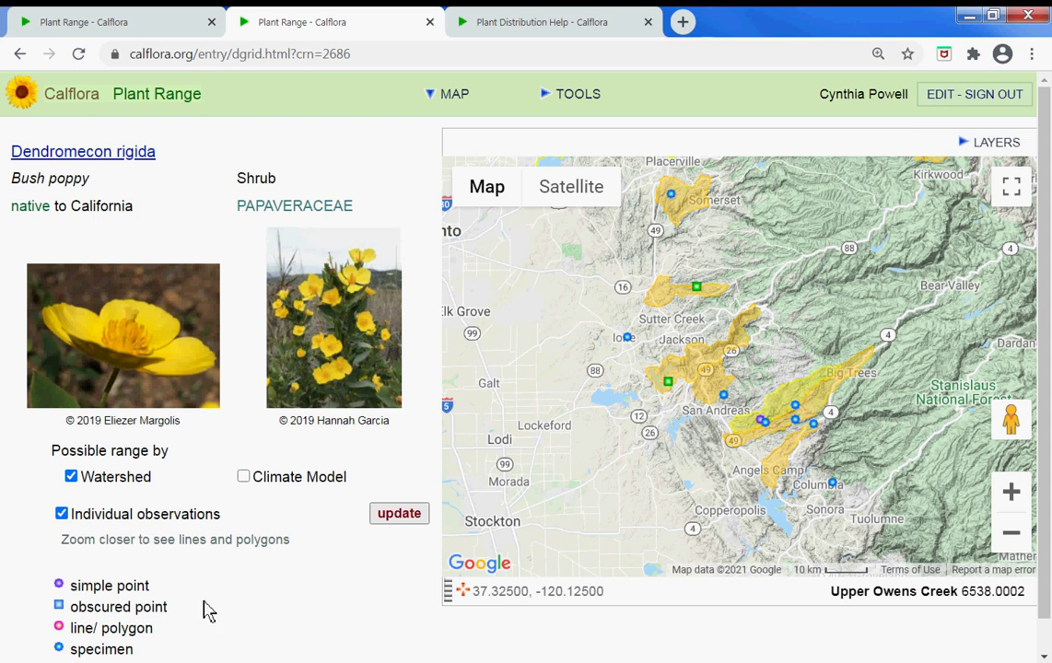
Uncheck the survey / checklist legend box to hide its green markers.
scroll(208, 610, "down", 1)
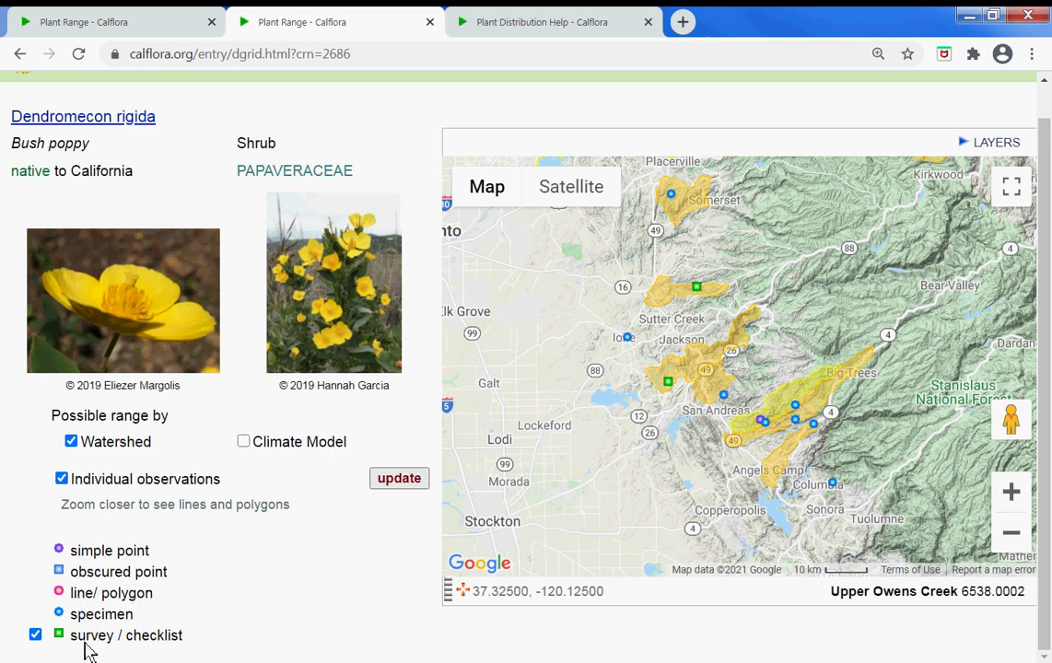
left_click(35, 635)
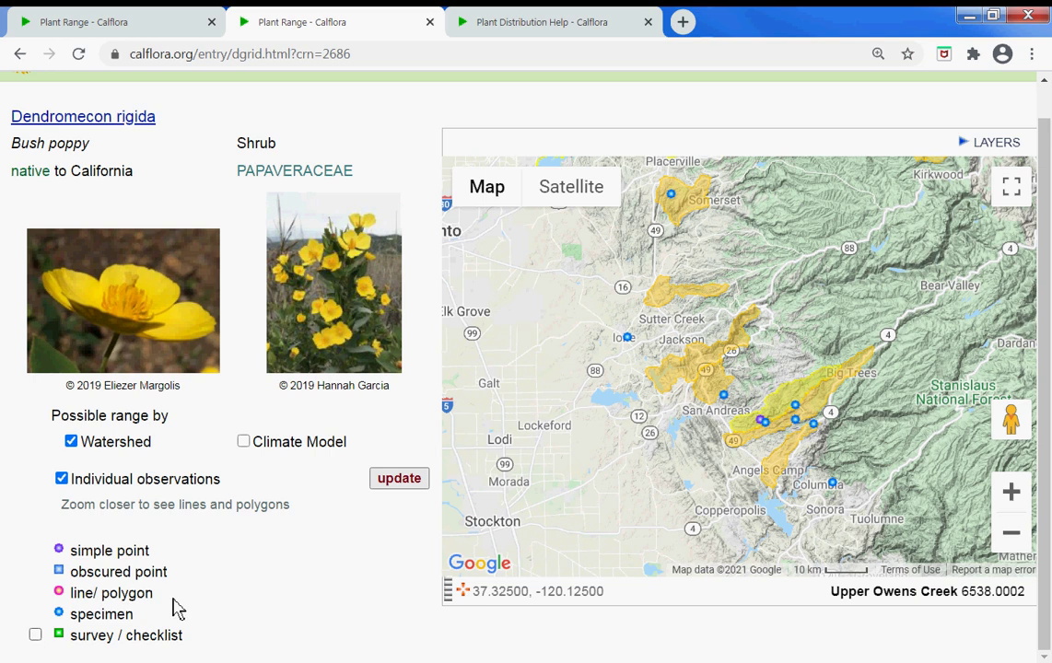
scroll(203, 615, "up", 1)
scroll(203, 616, "up", 1)
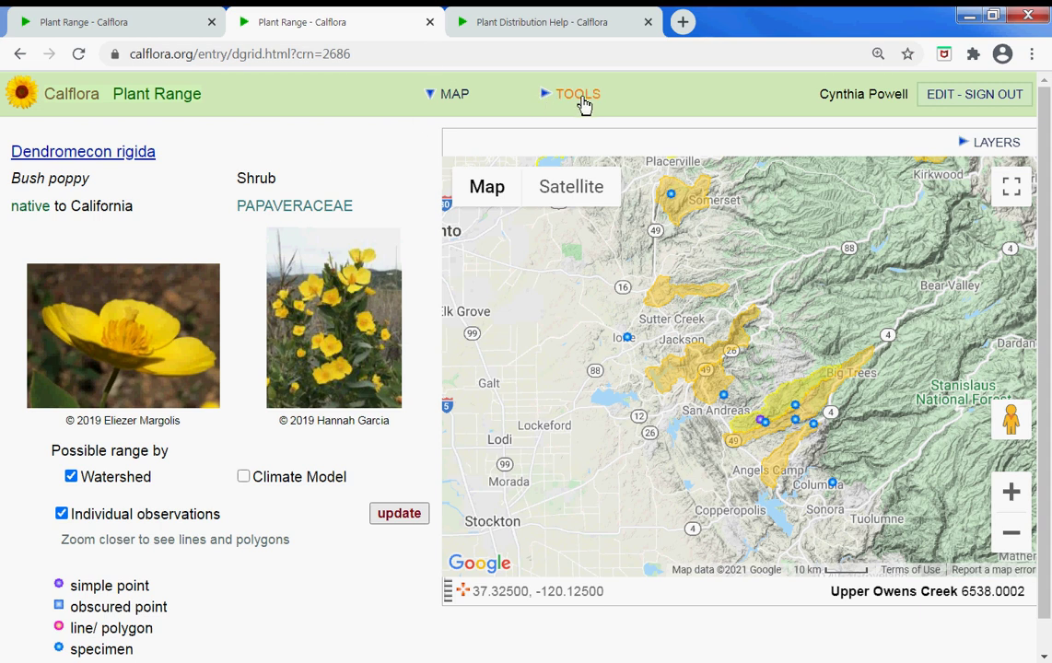
Save the map state as a shareable URL with Share This Page, select it, and reopen Tools.
left_click(429, 57)
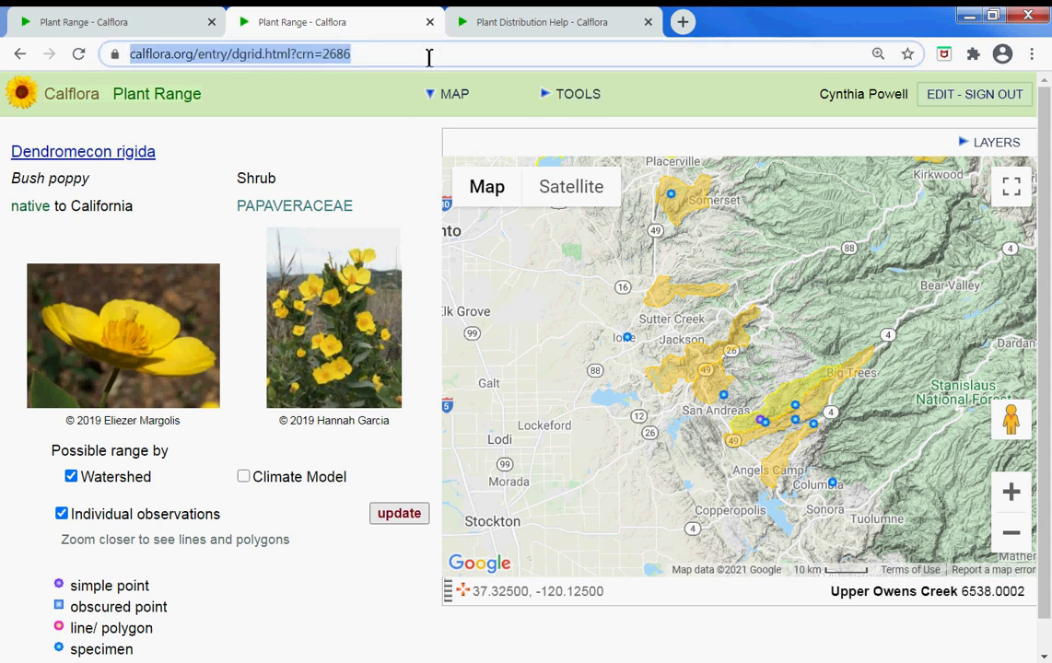
left_click(573, 105)
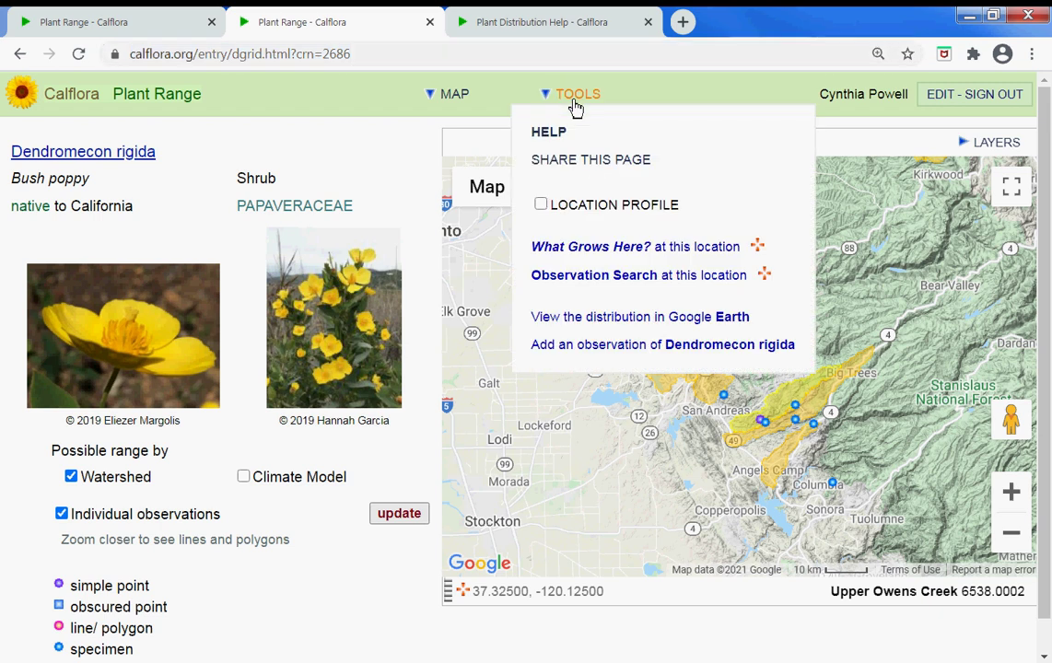
left_click(590, 158)
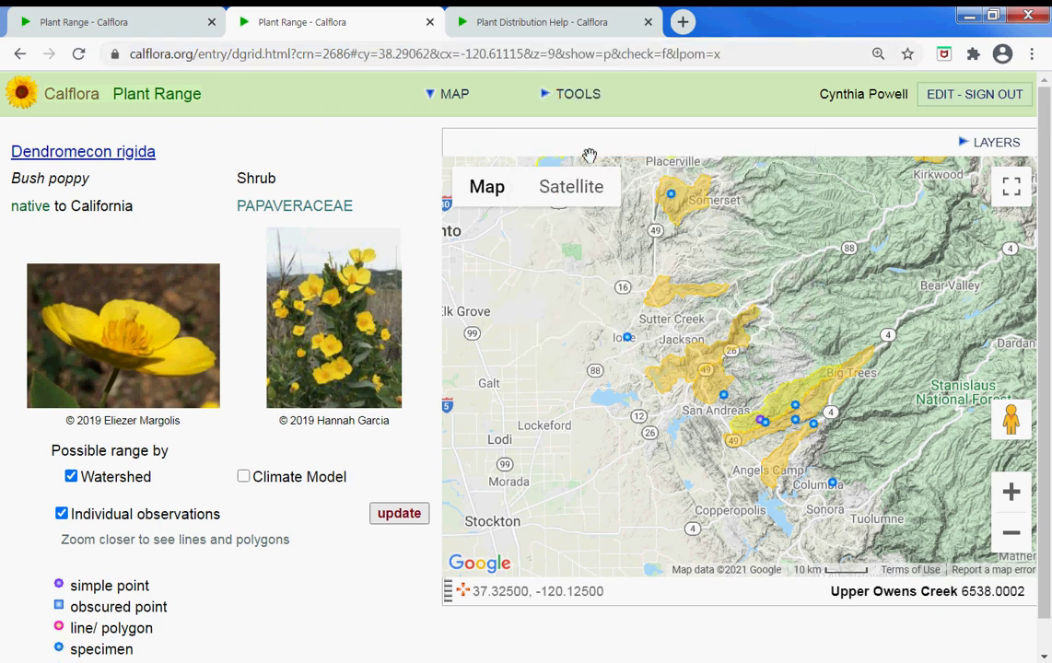
left_click(477, 55)
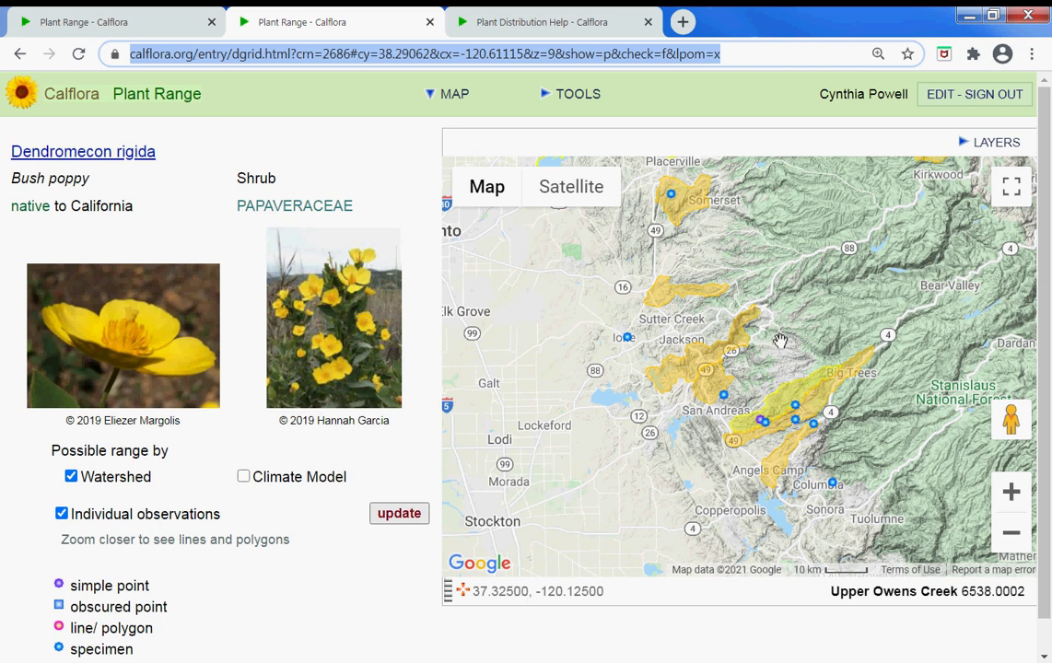
left_click(567, 96)
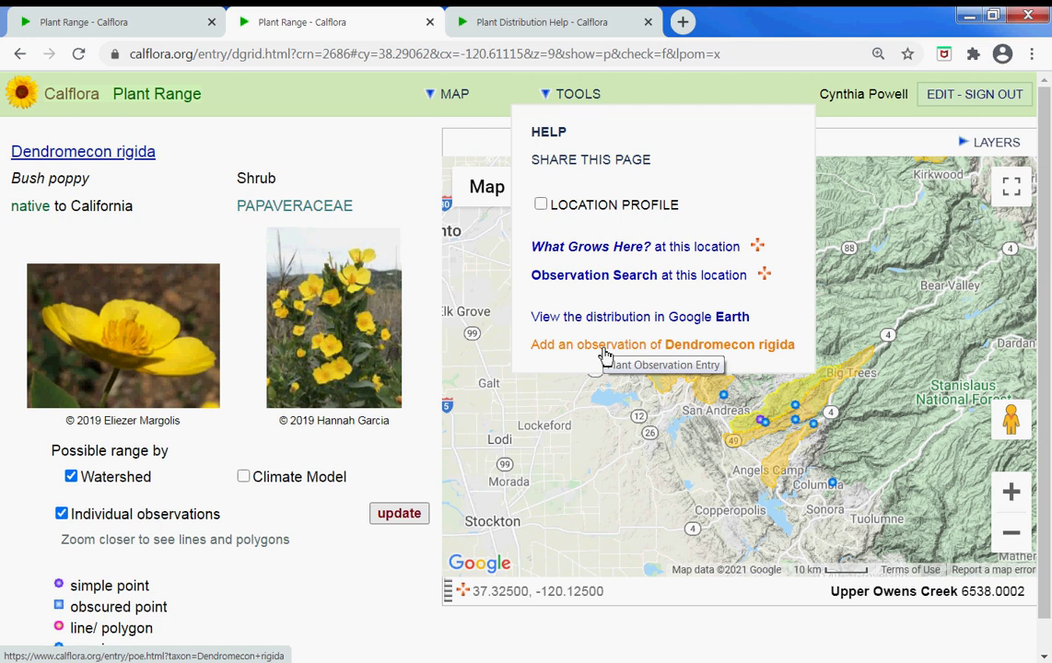
Select the example URL on Contact Calflora, then select the first Plant Range tab's address.
left_click(79, 108)
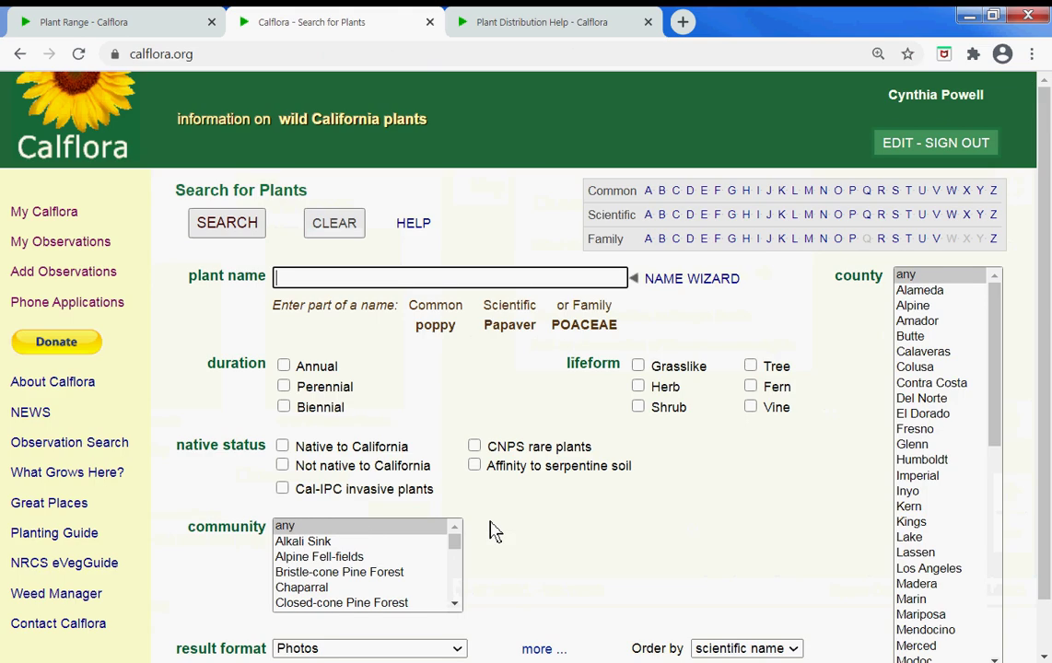
scroll(451, 553, "down", 4)
left_click_drag(1045, 378, 1045, 470)
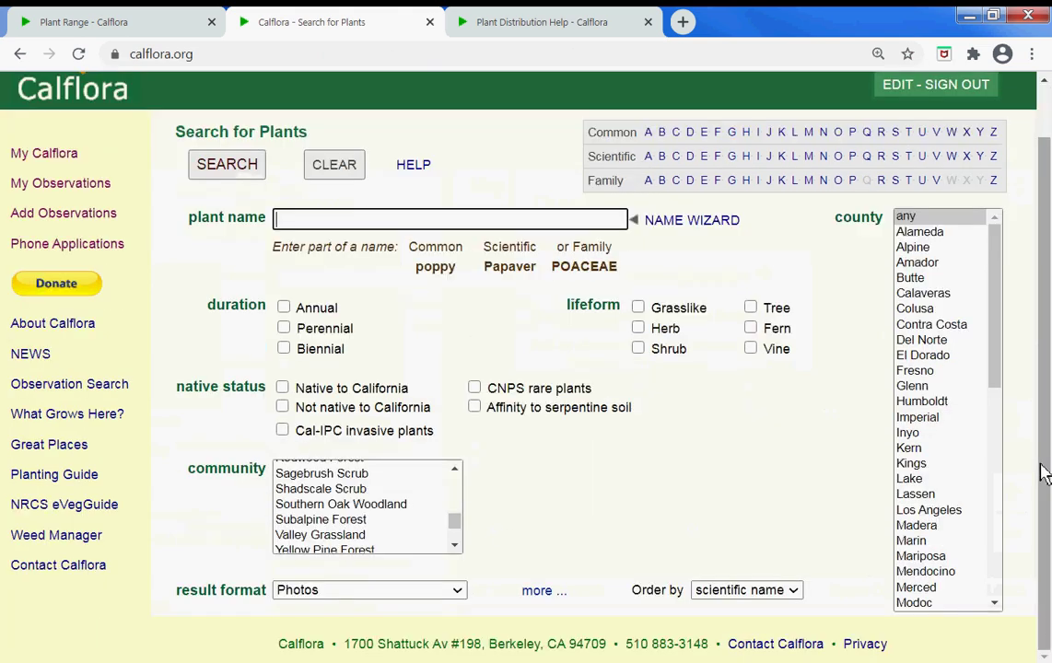
left_click(778, 650)
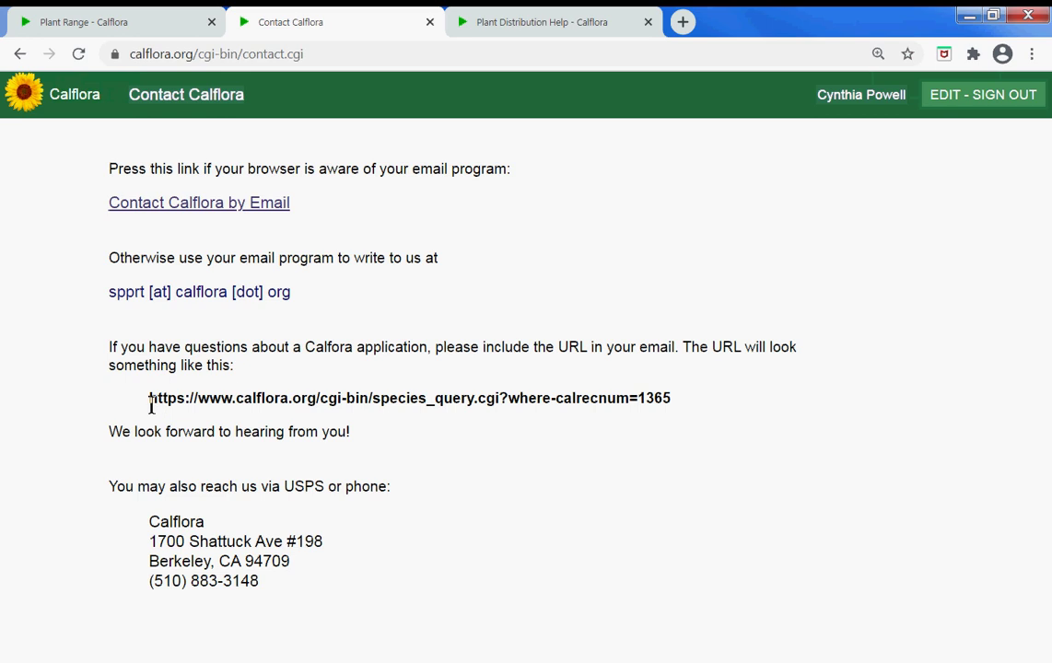
left_click_drag(151, 403, 528, 398)
left_click_drag(678, 410, 678, 411)
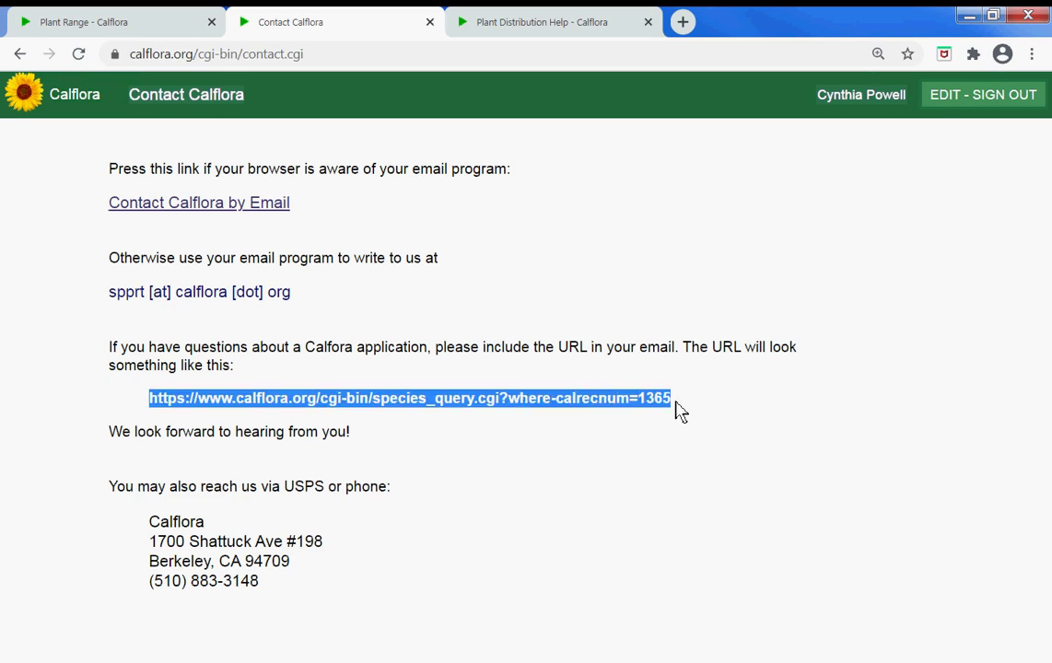
left_click(111, 27)
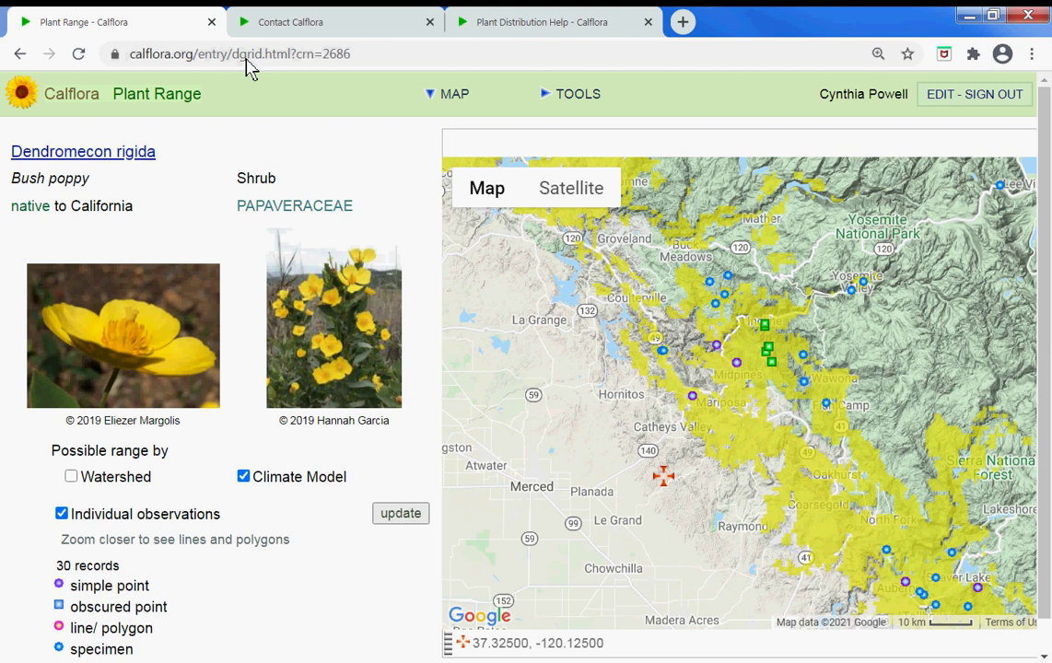
left_click(251, 68)
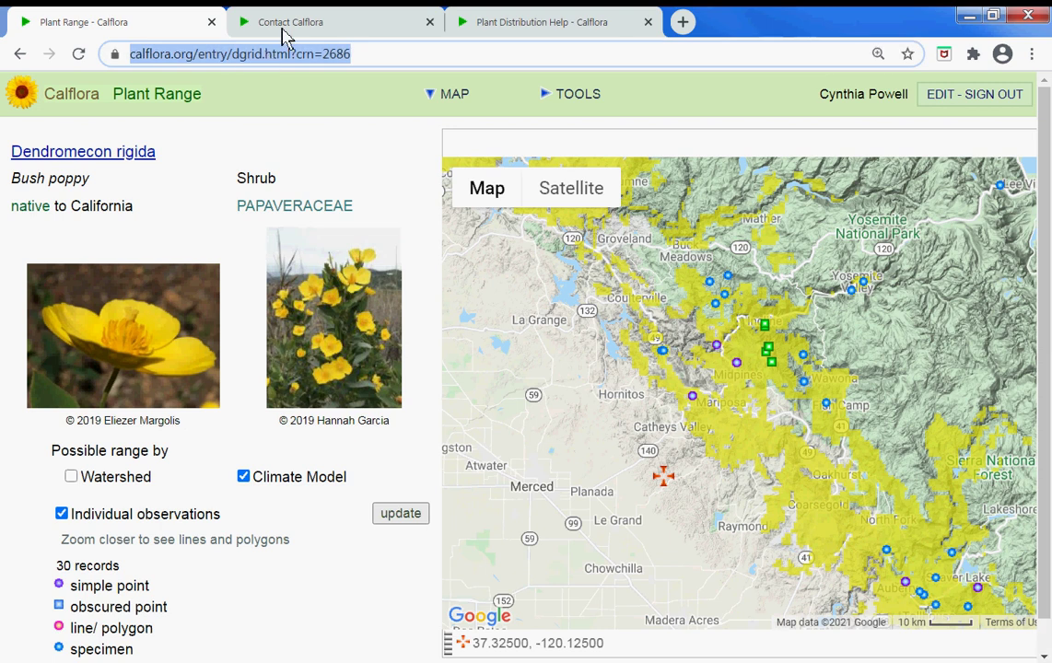